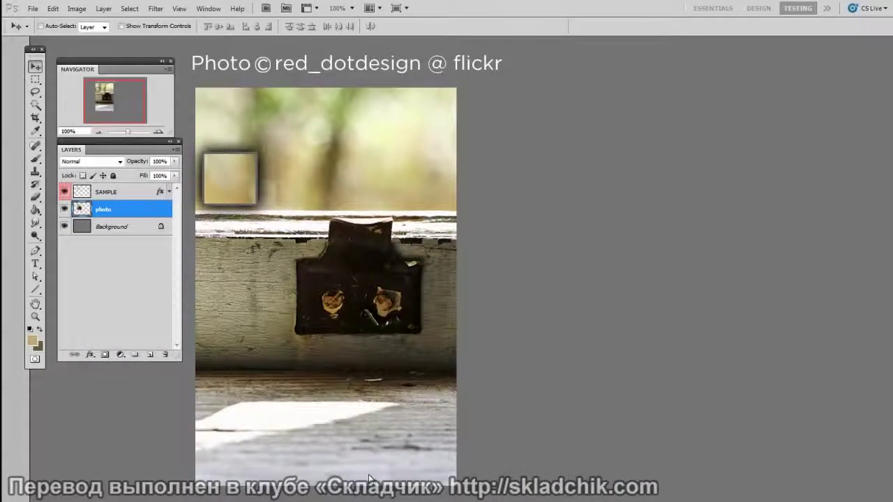
Move the SAMPLE frame onto the painted wood panel beside the dark metal bracket.
click(106, 192)
drag(263, 164, 285, 302)
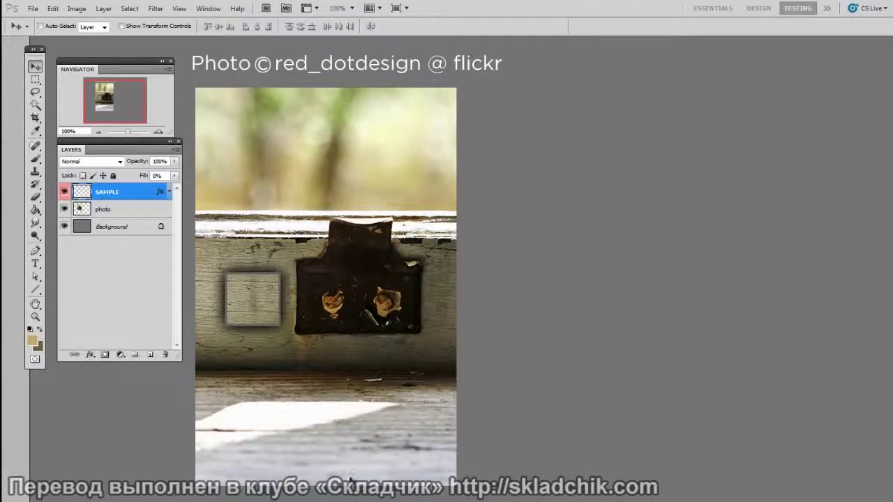
drag(399, 423, 381, 418)
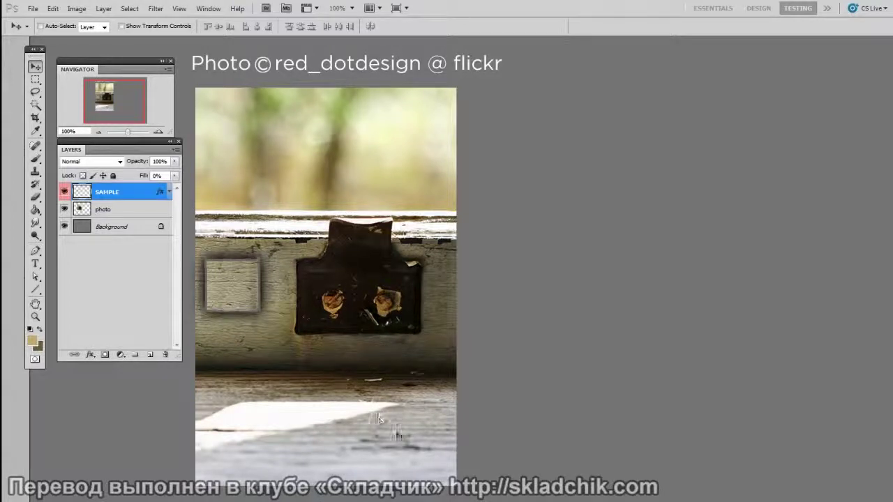
Add a new layer above the photo layer and paint a round tan swatch on the empty grey canvas beside the photo.
click(124, 208)
key(ctrl+shift+alt+n)
key(b)
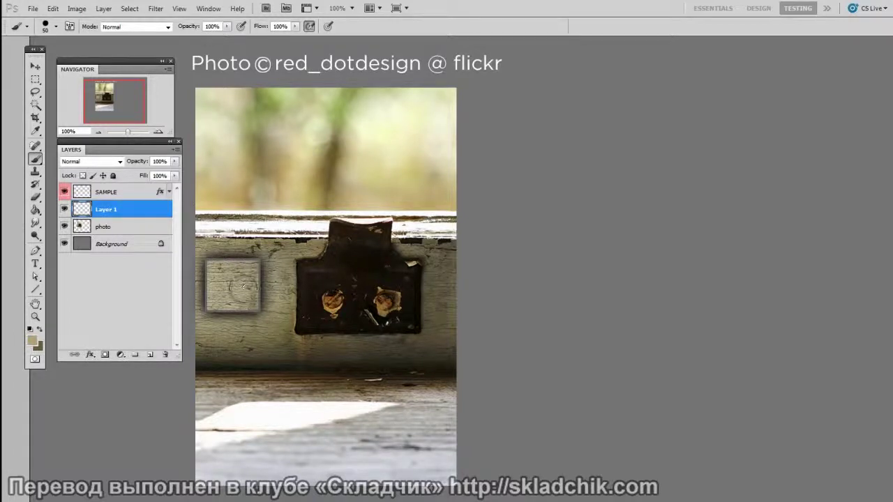
drag(594, 295, 625, 279)
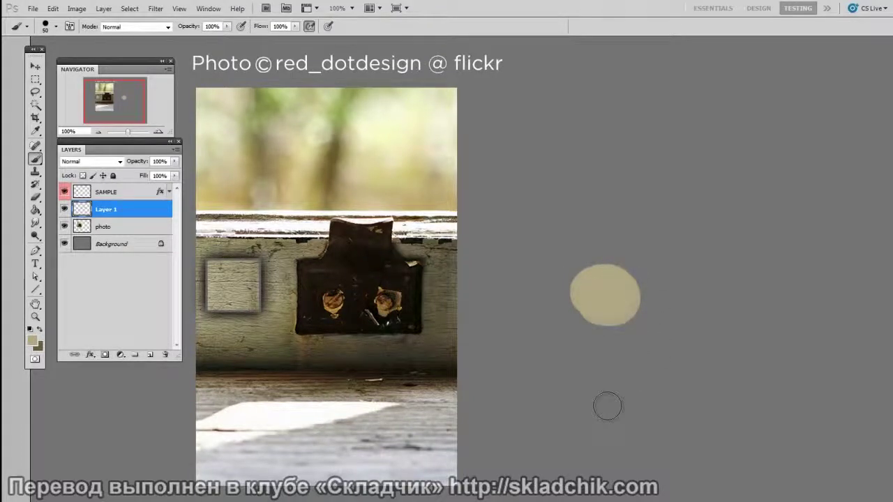
Stretch the SAMPLE frame to about 166% width and 257% height, covering the wood panel down into its shadow.
ctrl+click(233, 287)
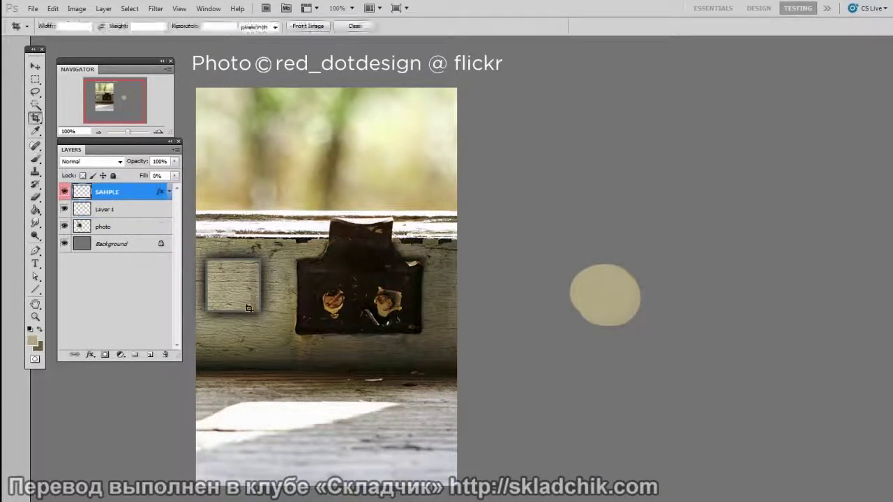
key(ctrl+t)
drag(261, 313, 293, 379)
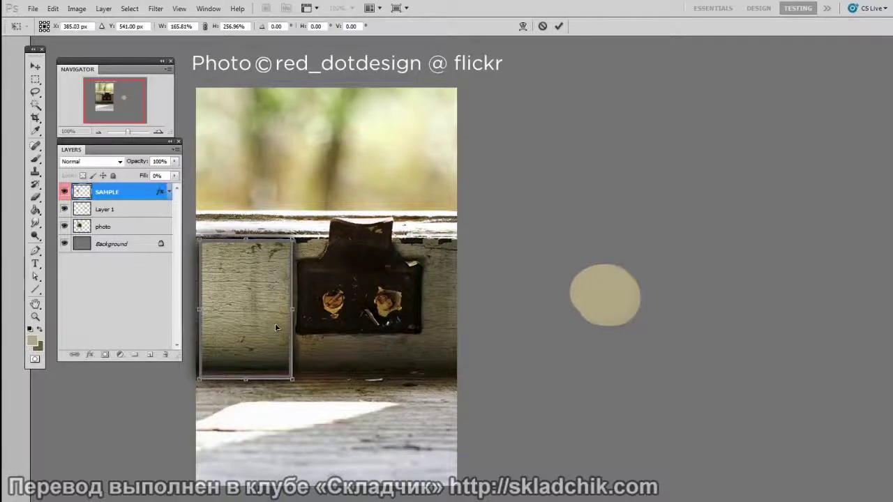
key(Return)
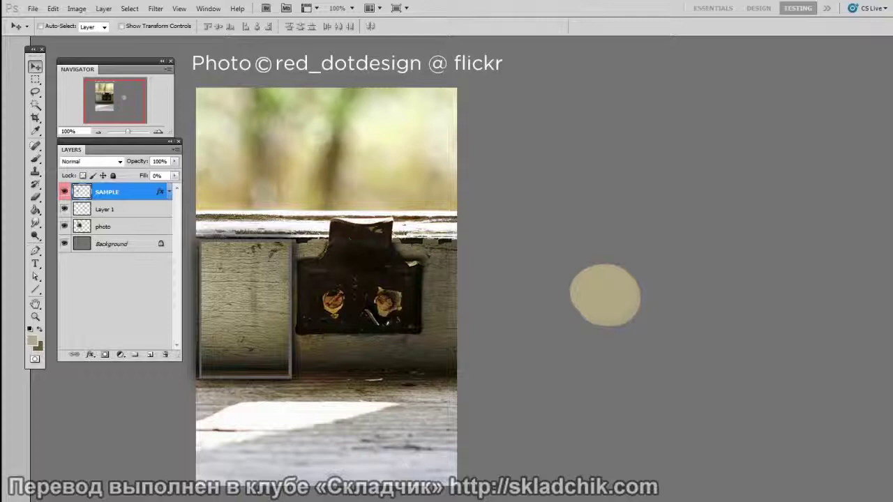
Change the foreground colour to a darker, more saturated olive-brown, 948256.
click(33, 341)
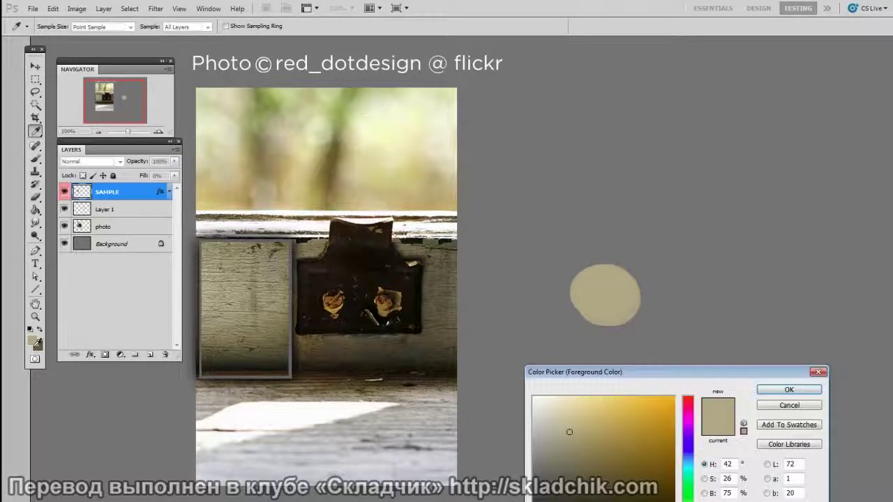
drag(664, 373, 784, 210)
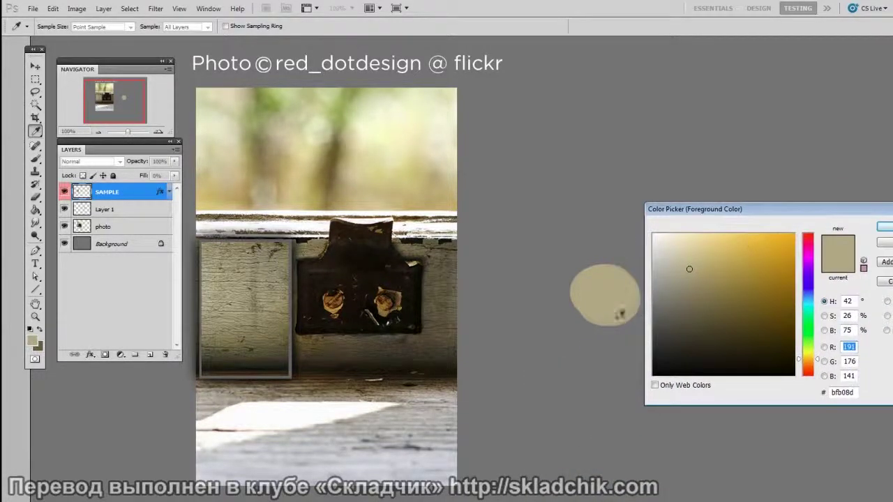
drag(727, 212, 722, 208)
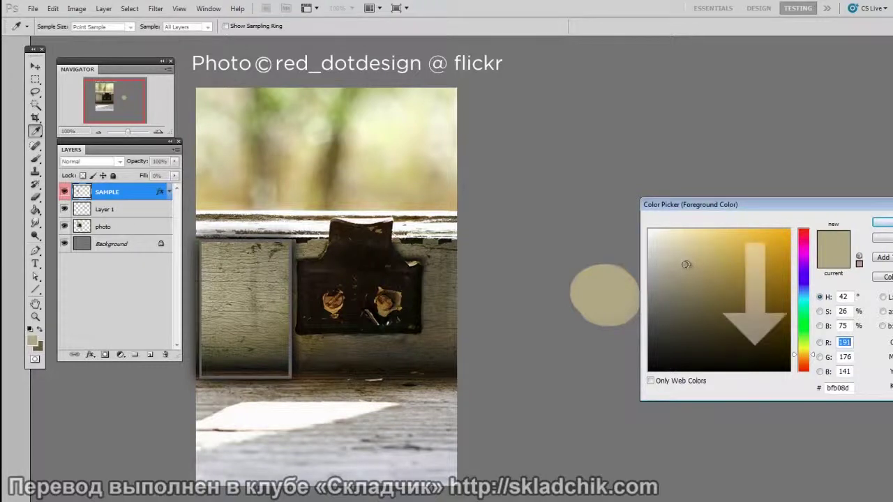
drag(685, 264, 683, 290)
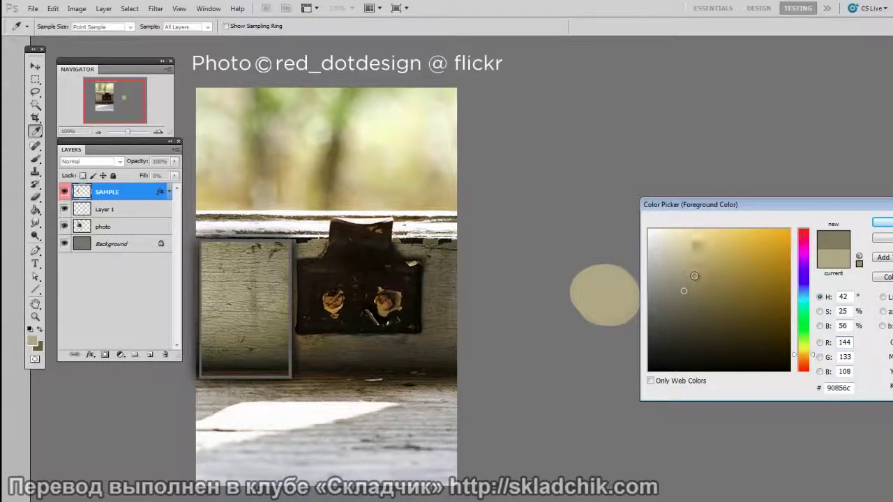
drag(732, 206, 731, 200)
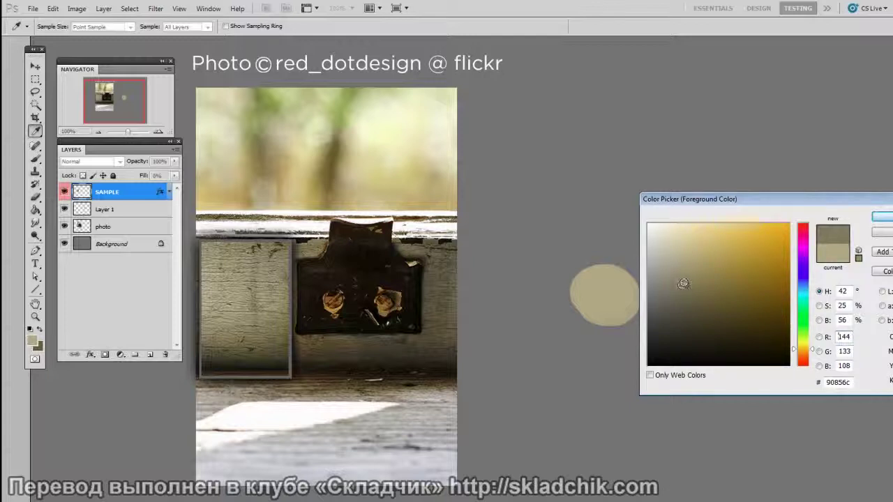
click(683, 285)
drag(684, 283, 706, 283)
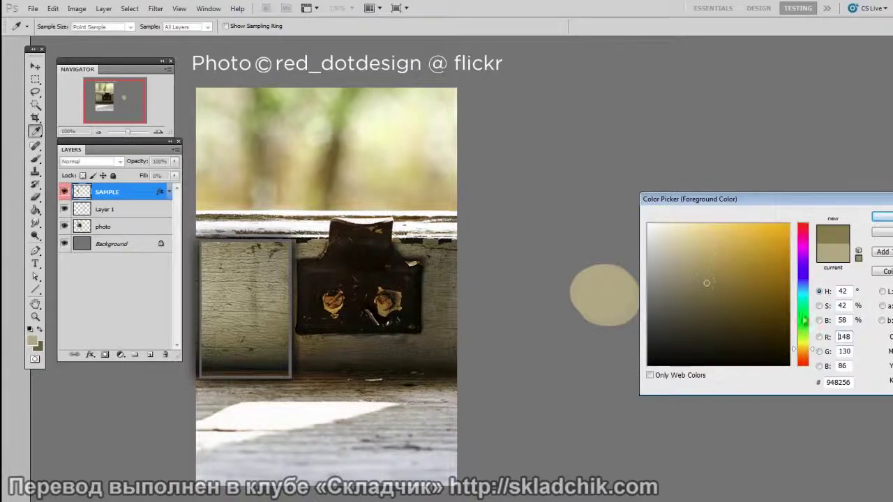
click(882, 219)
Add a new layer above SAMPLE and paint an olive-brown oval swatch directly below the tan one.
key(b)
key(ctrl+shift+alt+n)
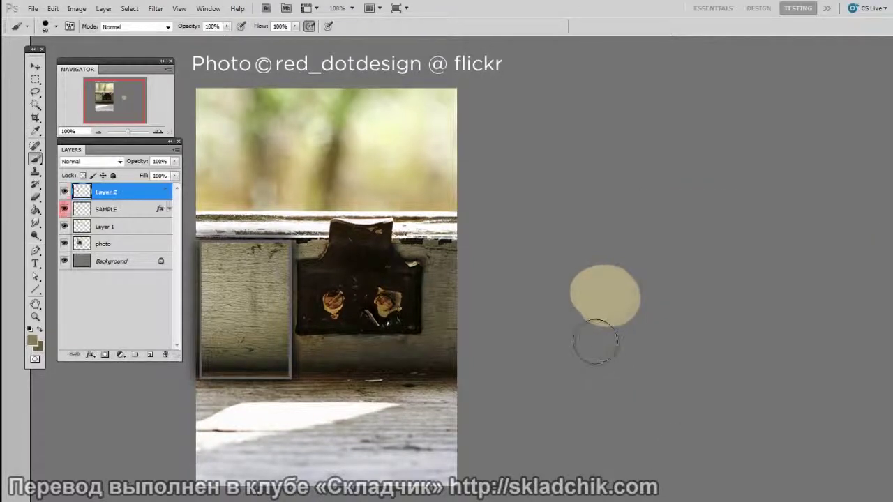
mouse_move(597, 364)
mouse_down()
mouse_move(611, 355)
mouse_move(608, 364)
mouse_up()
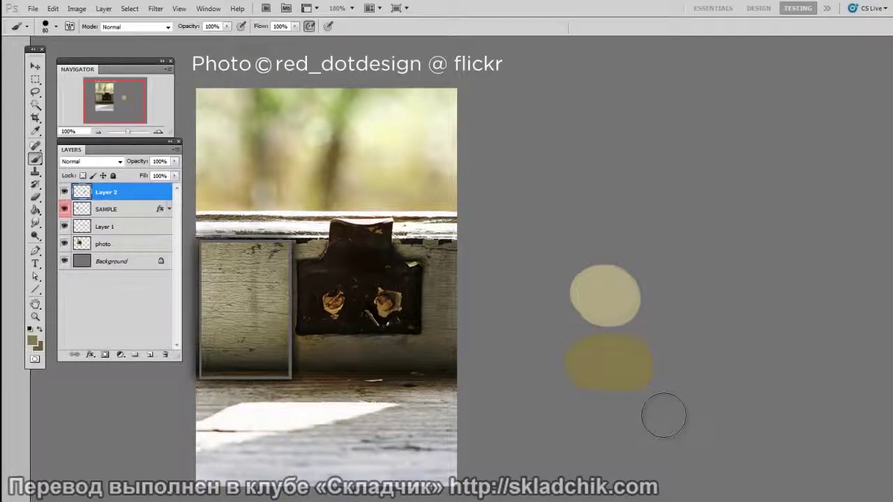
Darken the foreground colour to 756745 and paint over the olive-brown swatch with it.
key(i)
drag(743, 199, 745, 133)
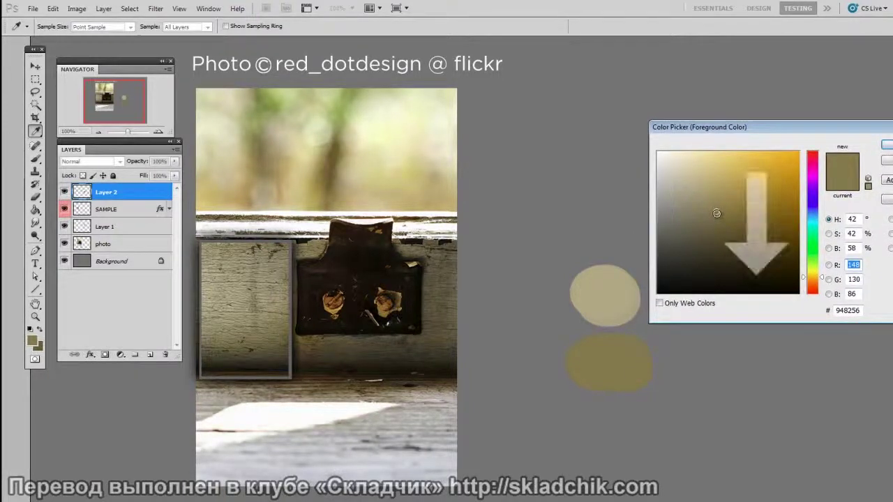
click(629, 355)
drag(714, 211, 714, 228)
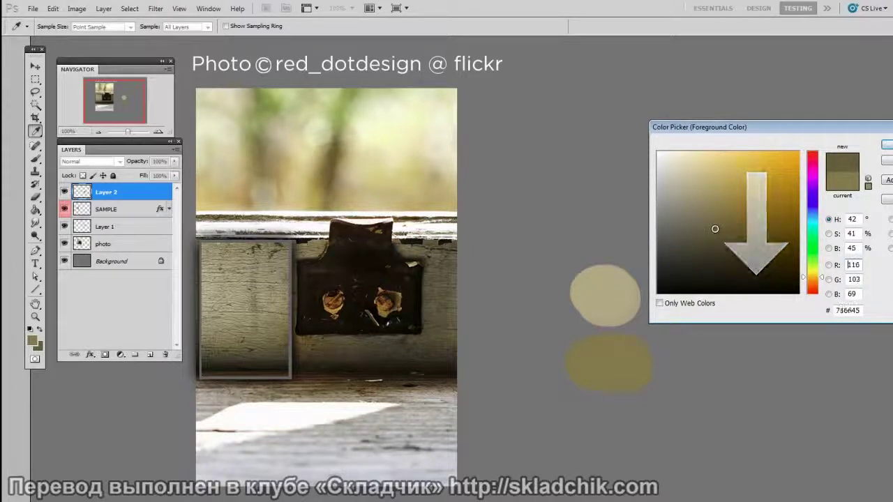
drag(784, 132, 767, 106)
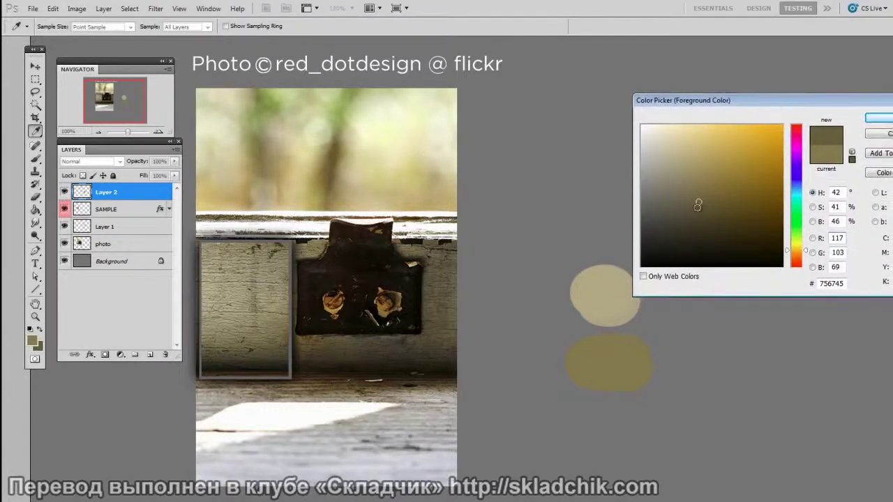
click(880, 118)
key(b)
mouse_move(631, 334)
mouse_down()
mouse_move(596, 366)
mouse_move(606, 359)
mouse_move(624, 373)
mouse_move(600, 380)
mouse_move(582, 369)
mouse_move(597, 373)
mouse_up()
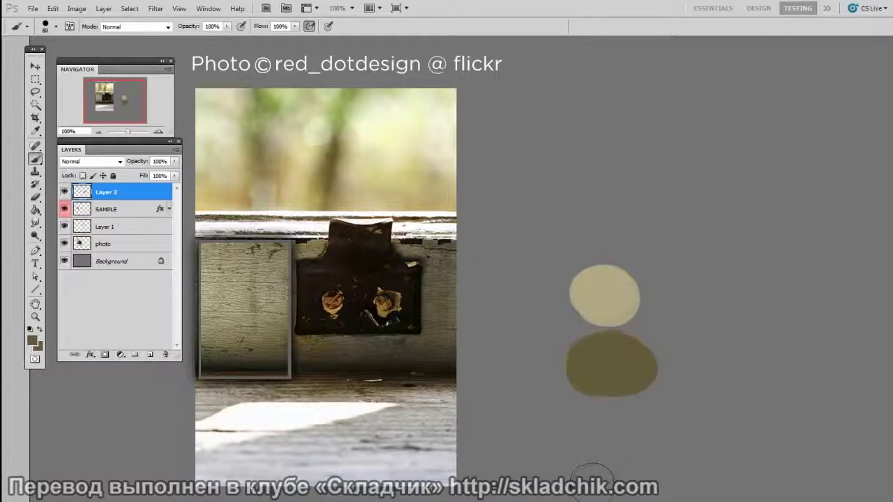
drag(616, 370, 611, 388)
Change the foreground colour to a bright, saturated green, a1eb41.
click(32, 340)
click(733, 156)
drag(802, 221, 797, 233)
click(743, 135)
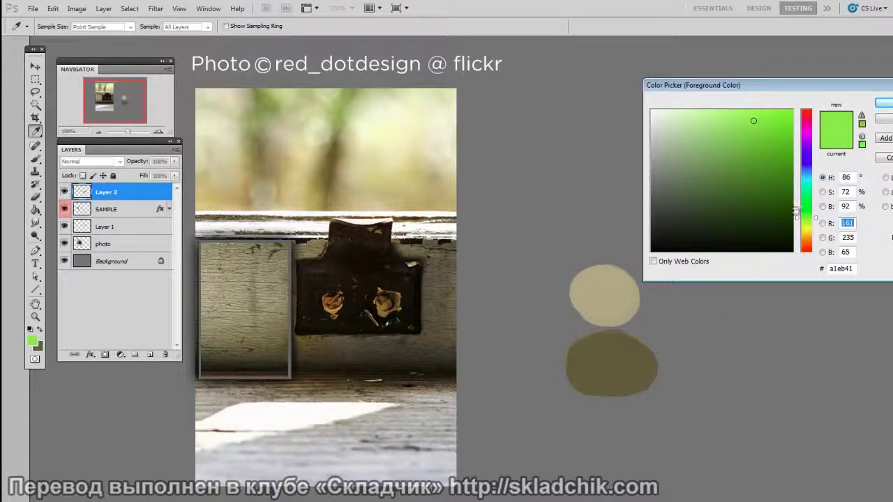
click(865, 117)
key(b)
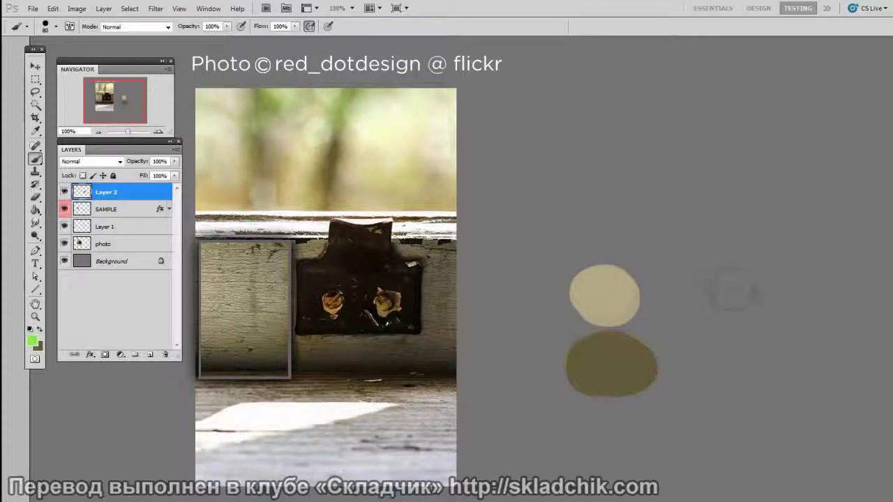
Shrink the SAMPLE frame to a small box at the upper part of the wood panel.
ctrl+click(282, 359)
key(ctrl+t)
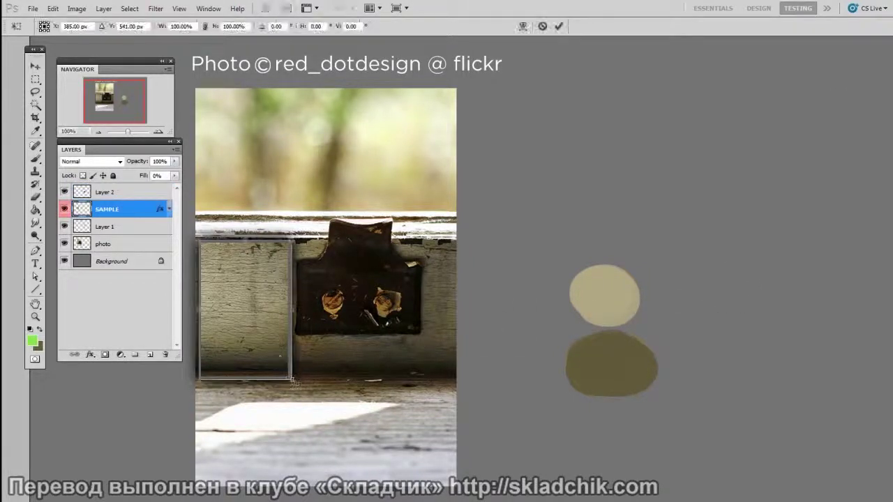
drag(290, 377, 251, 286)
key(Return)
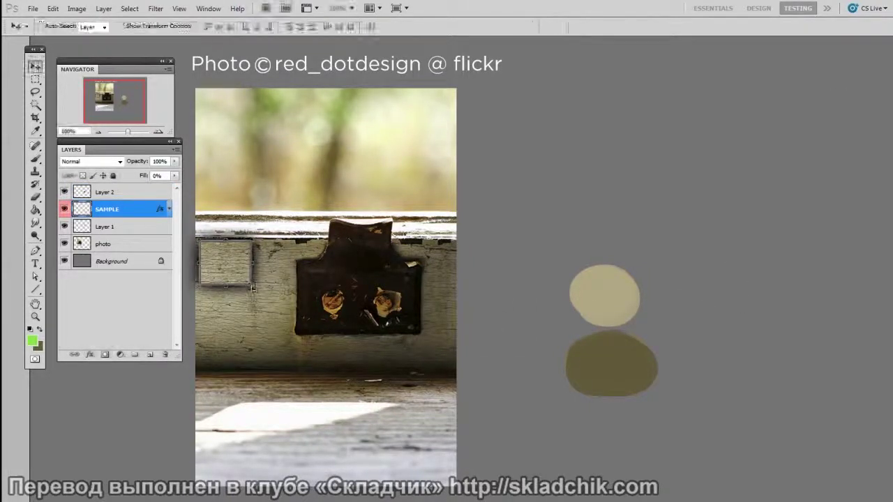
Move the SAMPLE frame to the photo's lower-right planks and stretch it down to the photo's bottom edge.
drag(247, 247, 453, 379)
key(ctrl+t)
drag(459, 424, 458, 480)
key(Return)
drag(453, 461, 450, 460)
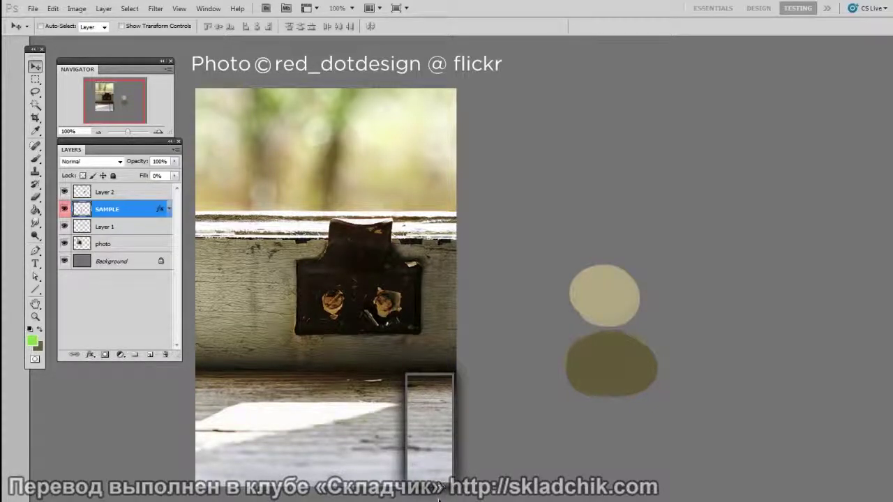
On a new layer above SAMPLE, paint a round beige swatch above the tan one, using a colour sampled from the framed planks.
key(ctrl+shift+alt+n)
key(b)
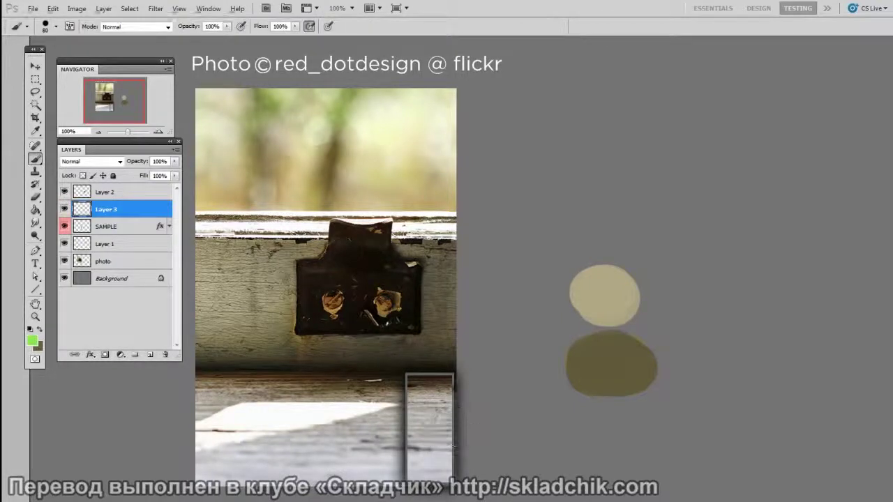
alt+click(435, 393)
scroll(599, 175, right, 3)
mouse_move(612, 189)
mouse_down()
mouse_move(620, 201)
mouse_move(638, 185)
mouse_up()
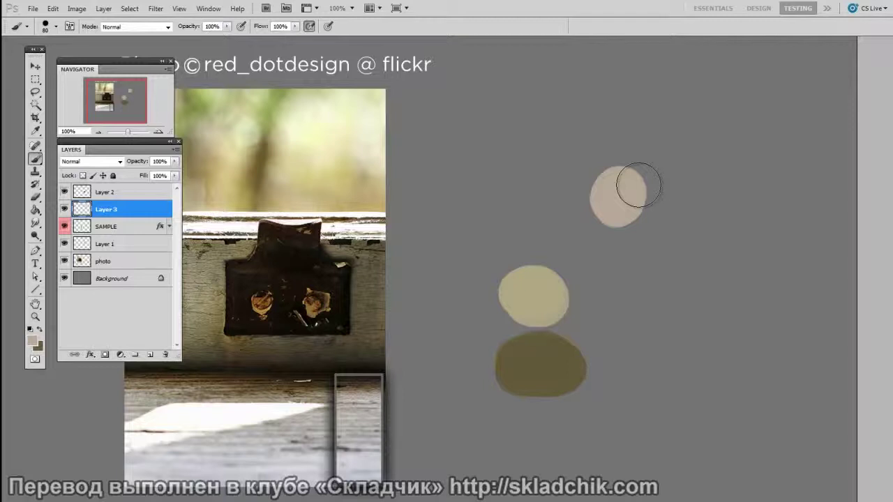
mouse_move(638, 186)
mouse_down()
mouse_move(620, 191)
mouse_move(620, 203)
mouse_up()
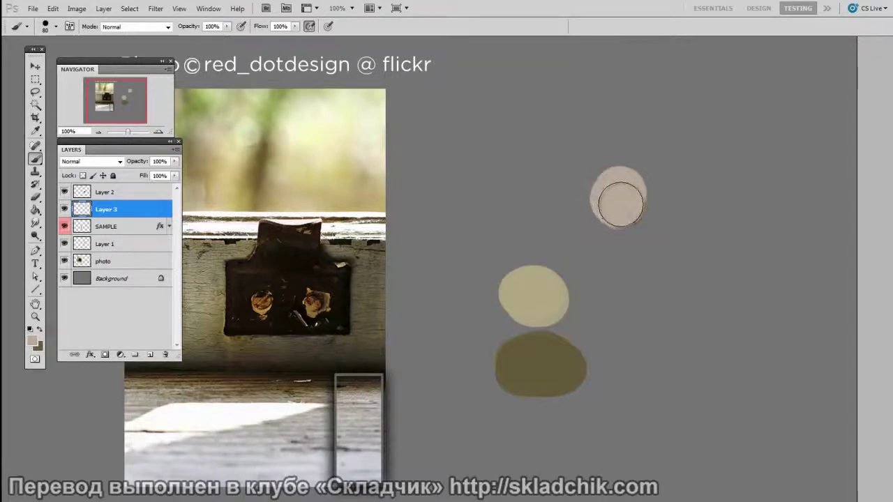
Pick a lighter, nearly unsaturated off-white and paint a round swatch of it directly below the beige one.
key(i)
drag(726, 94, 713, 209)
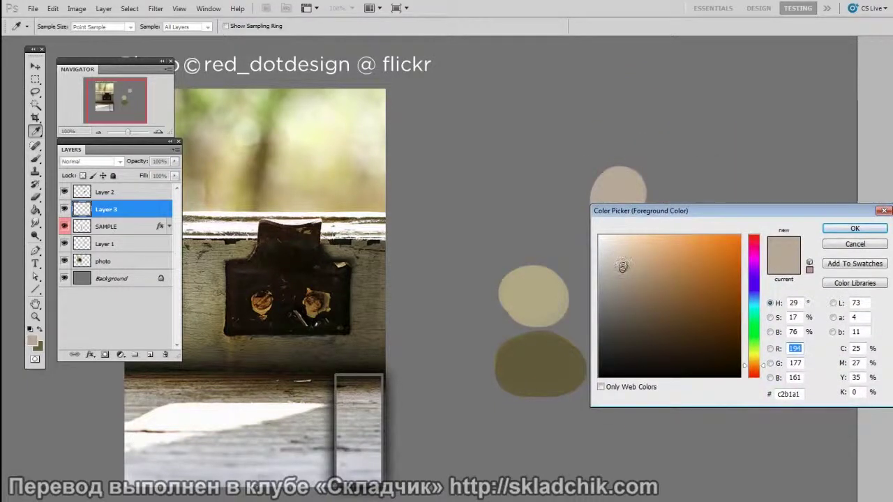
drag(622, 266, 624, 256)
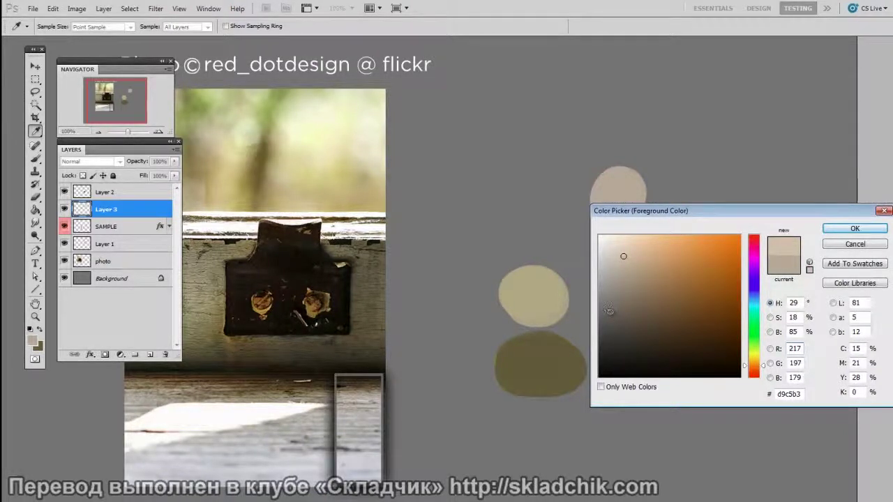
drag(621, 253, 603, 253)
click(832, 235)
key(b)
mouse_move(596, 304)
mouse_down()
mouse_move(608, 260)
mouse_move(629, 266)
mouse_up()
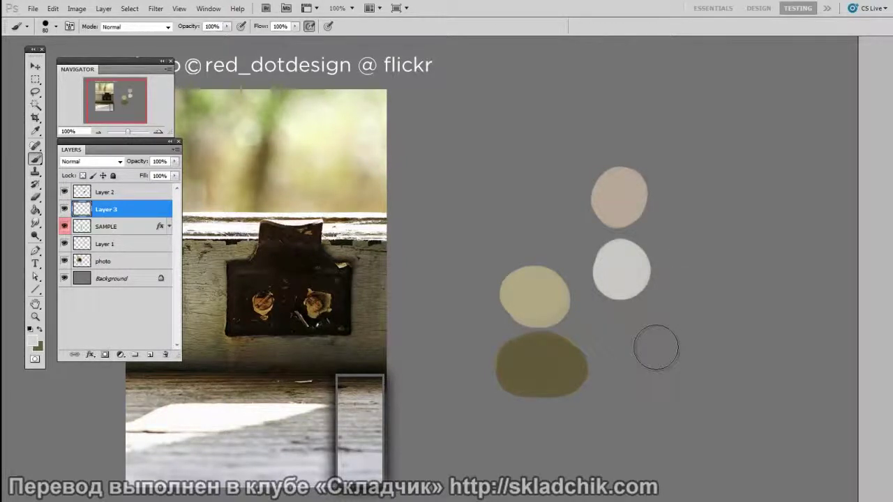
Sample the dark shadow above the framed planks and draw a small arrow pointing to the top of the SAMPLE frame.
alt+click(369, 365)
key(bracketleft)
mouse_move(418, 378)
mouse_down()
mouse_move(397, 377)
mouse_move(404, 372)
mouse_move(403, 383)
mouse_up()
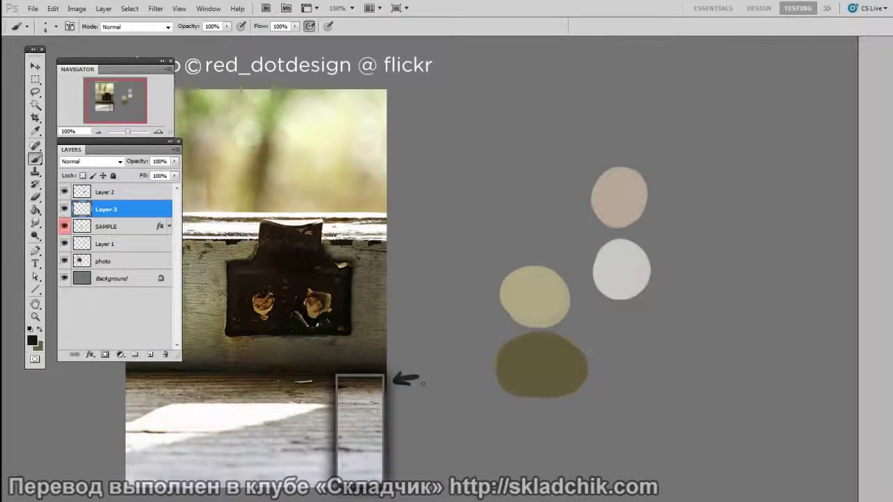
Sample the beige swatch and change the foreground colour to a darker, more saturated brown, 615244.
alt+click(627, 195)
key(i)
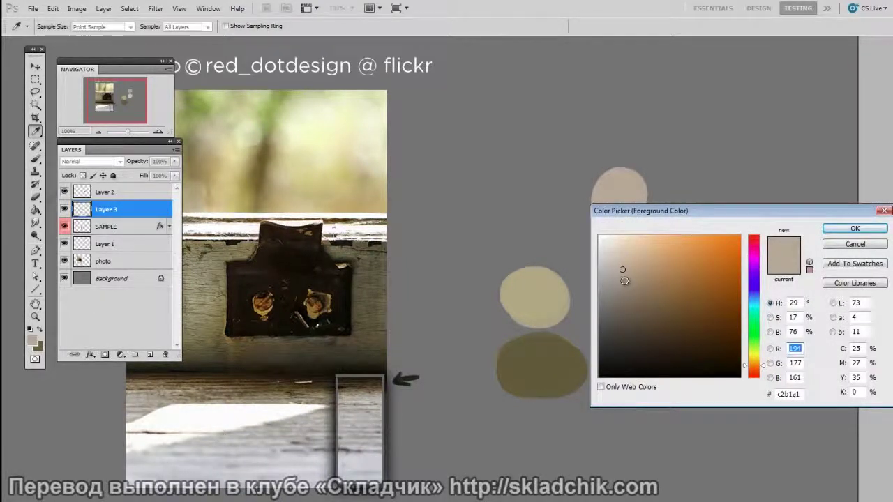
click(621, 260)
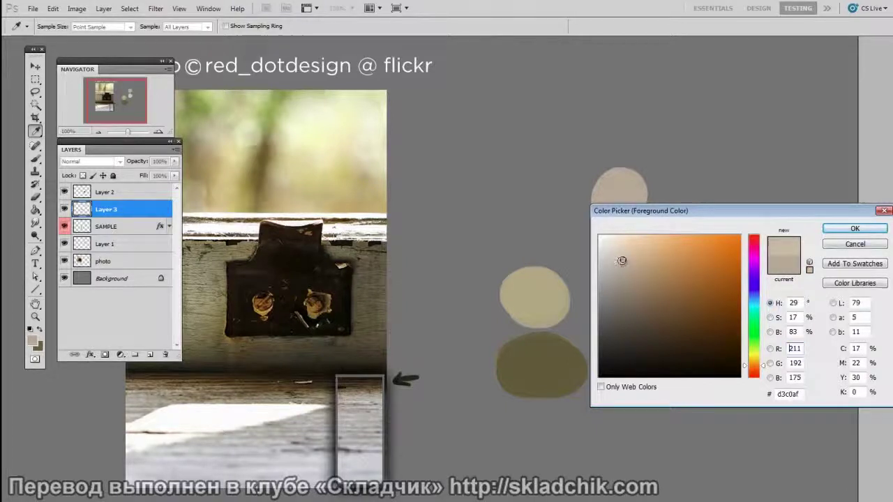
click(620, 273)
drag(621, 273, 620, 322)
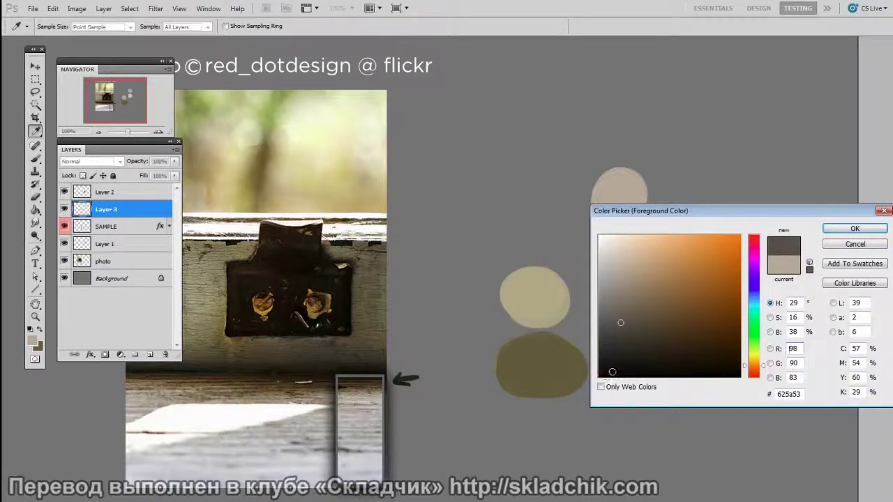
drag(621, 322, 640, 324)
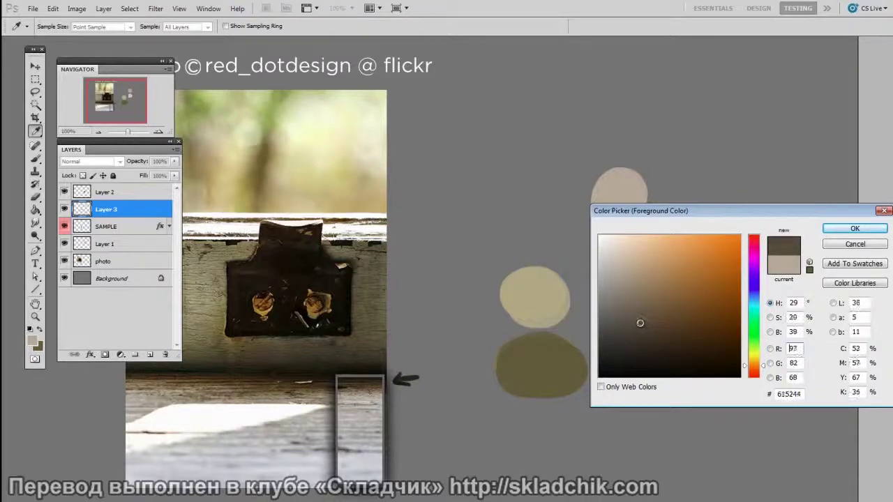
click(854, 229)
Enlarge the brush to 45 and paint a short horizontal brown bar directly above the beige swatch.
key(b)
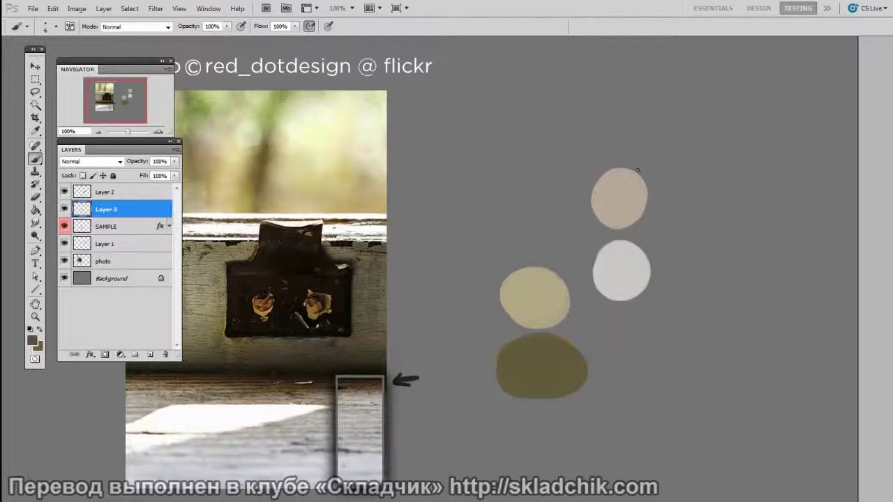
key(bracketright)
key(bracketright)
key(bracketright)
mouse_move(602, 158)
mouse_down()
mouse_move(645, 150)
mouse_move(593, 158)
mouse_move(641, 159)
mouse_up()
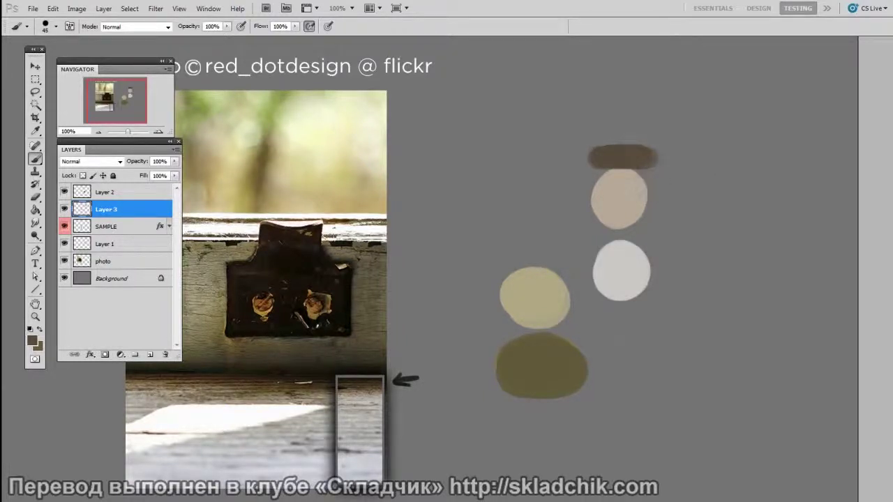
Darken the foreground brown to about RGB 65, 55, 47 and paint over the bar above the beige swatch.
key(i)
click(638, 327)
drag(638, 327, 639, 341)
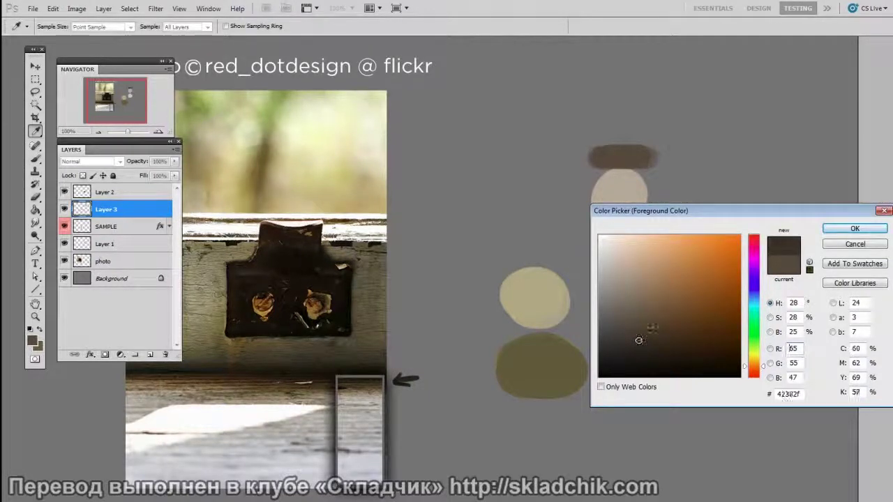
click(854, 228)
mouse_move(605, 170)
mouse_down()
mouse_move(633, 154)
mouse_move(612, 157)
mouse_move(622, 152)
mouse_move(640, 165)
mouse_up()
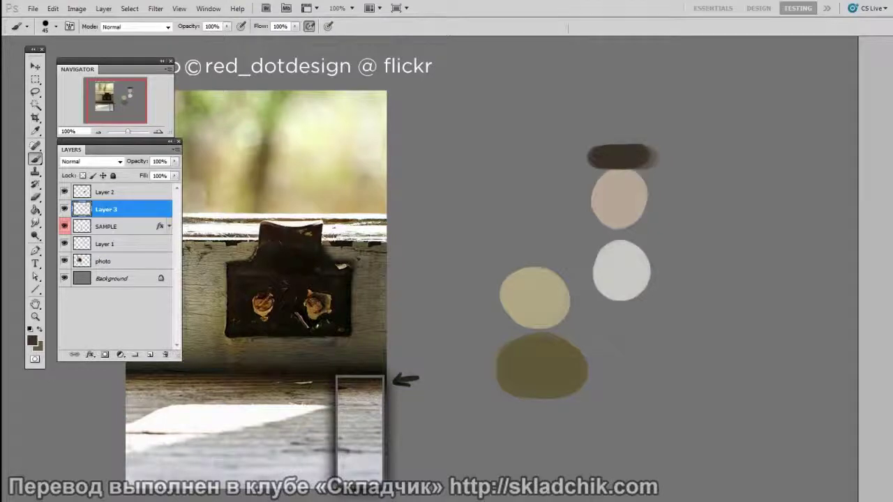